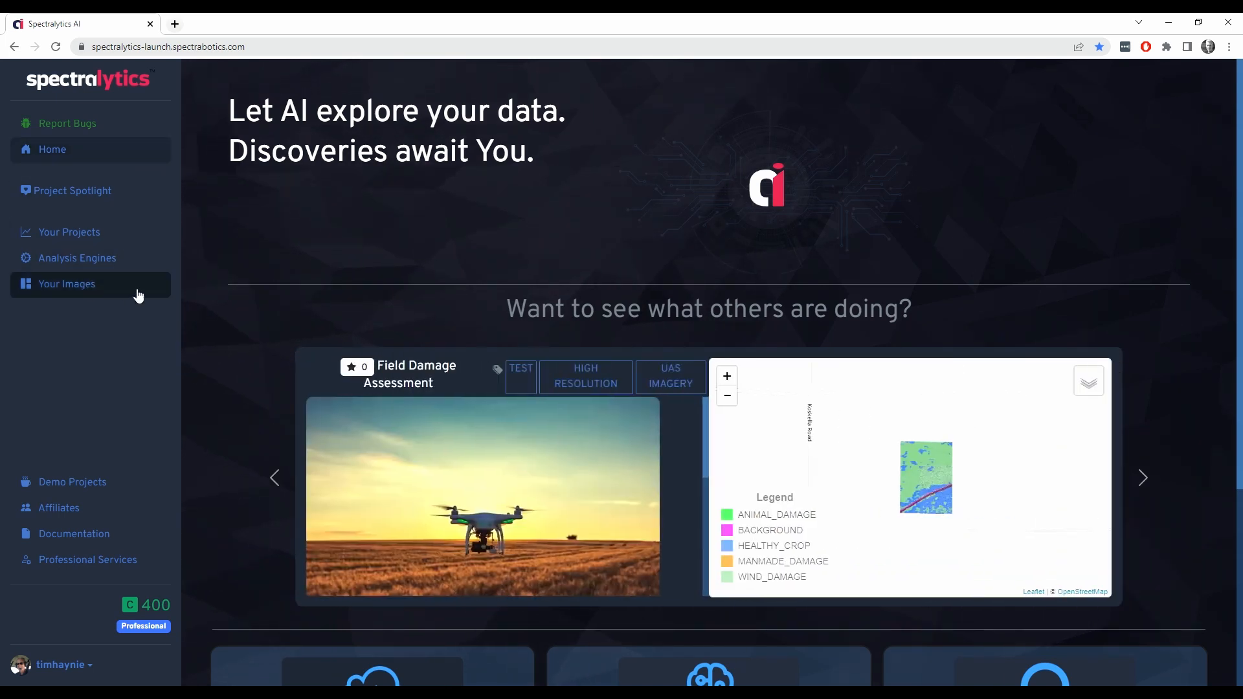
# Open the FieldExample image from the personal image collection and start adding a spectral index to it
pyautogui.click(139, 289)
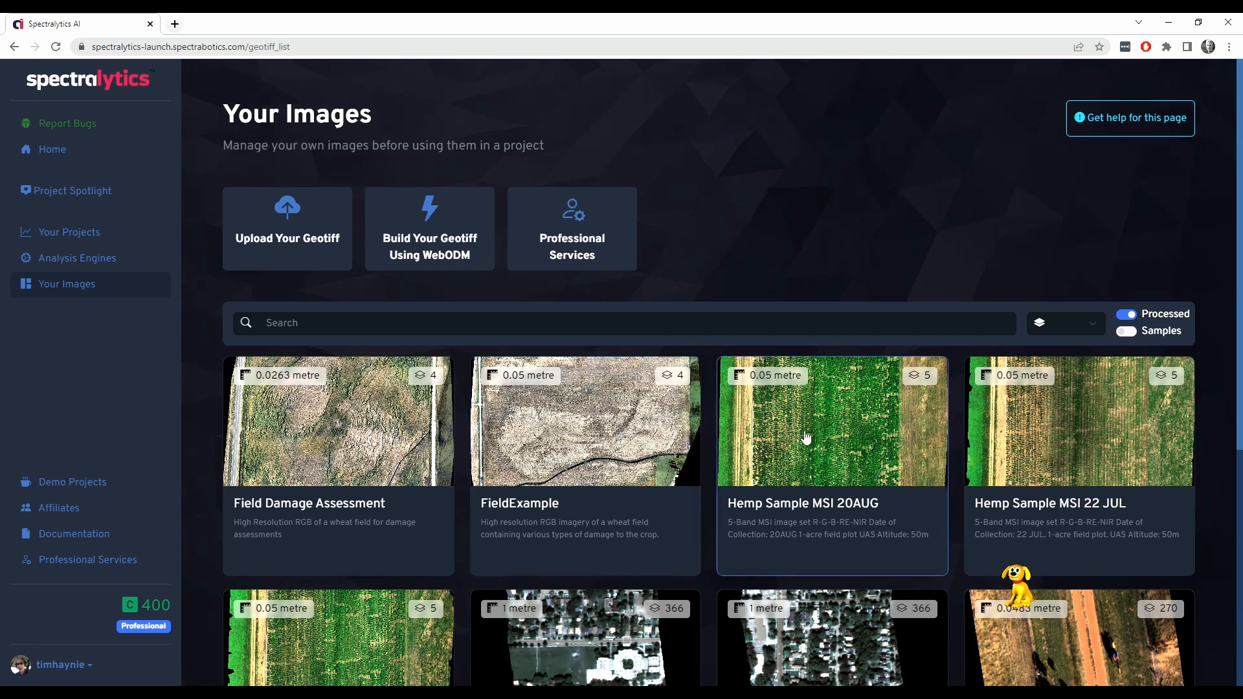
pyautogui.click(586, 443)
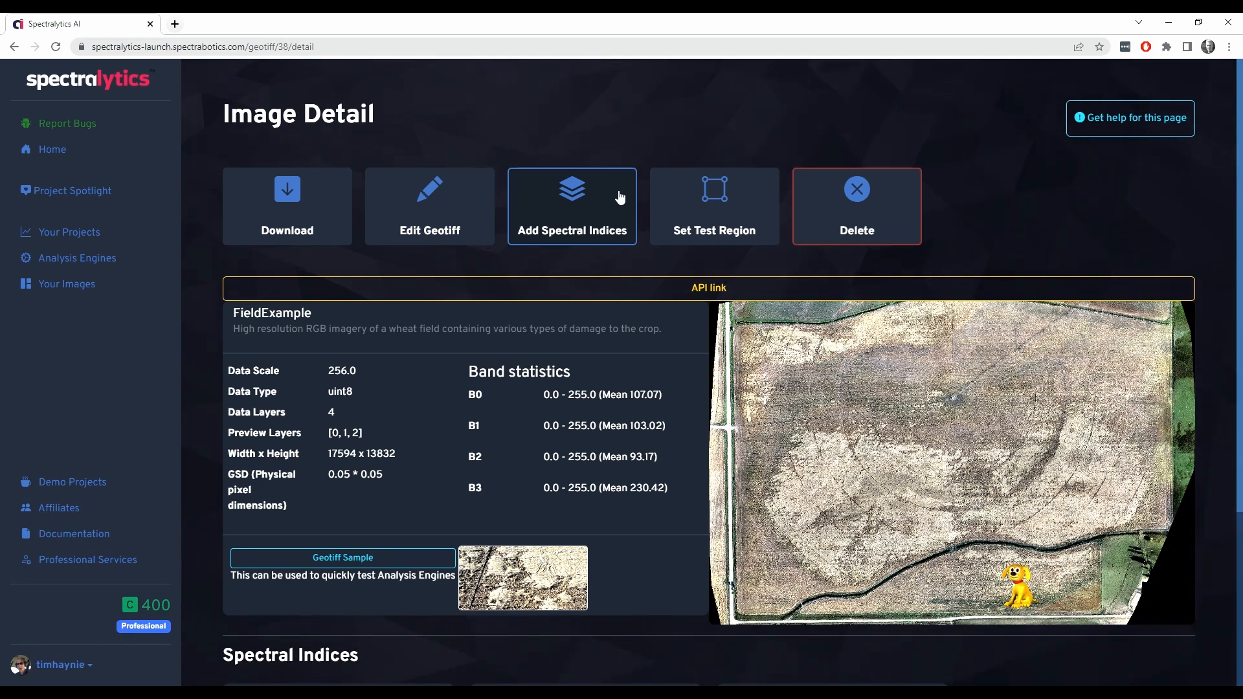
pyautogui.click(619, 197)
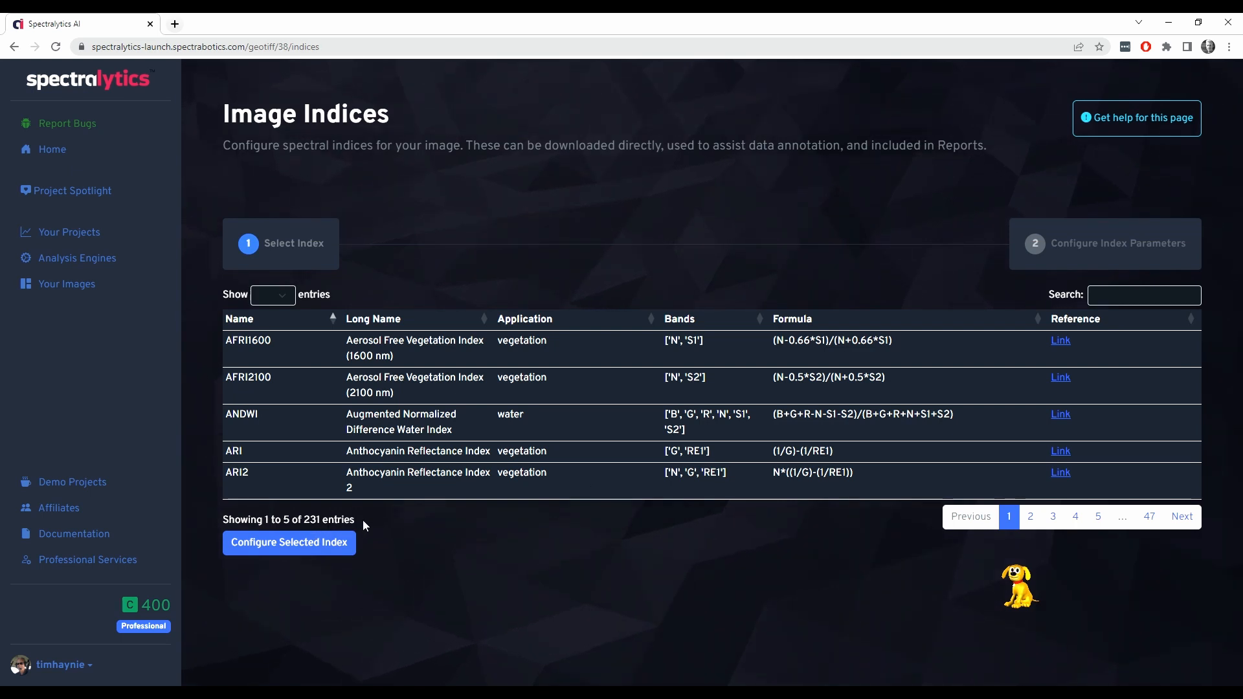
# Search the indices for "green", select the Green Leaf Index (GLI) and proceed to configuring its parameters
pyautogui.click(1129, 297)
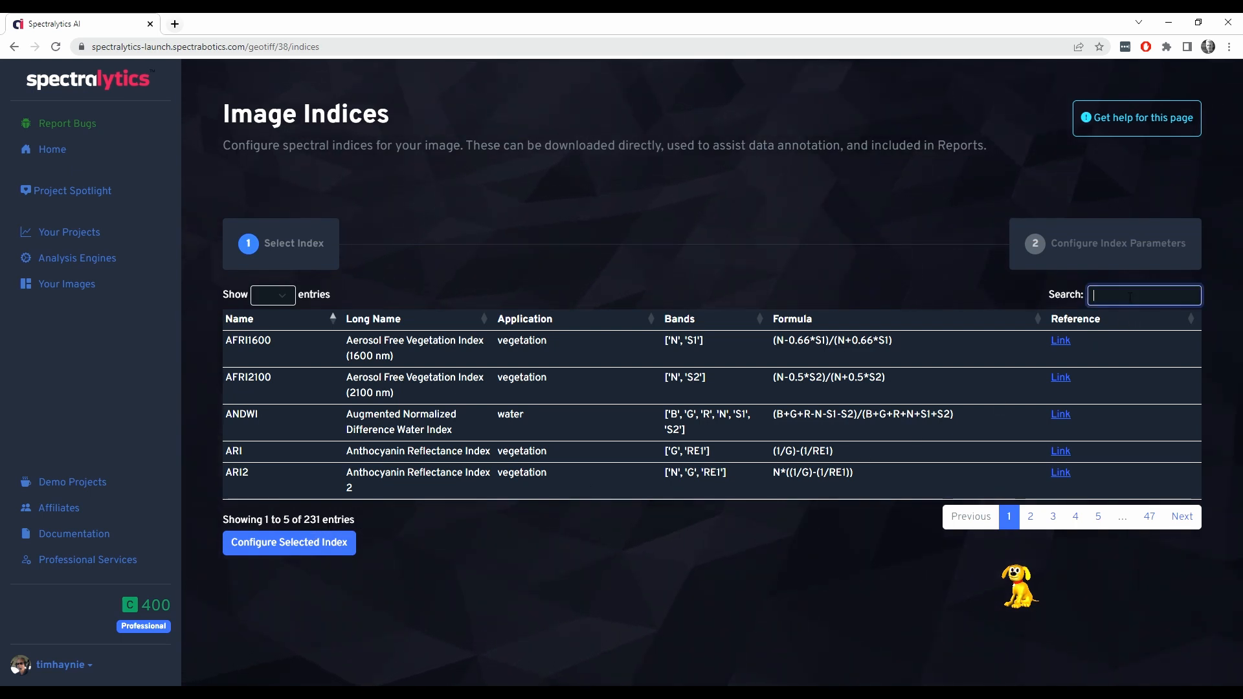
pyautogui.write('green')
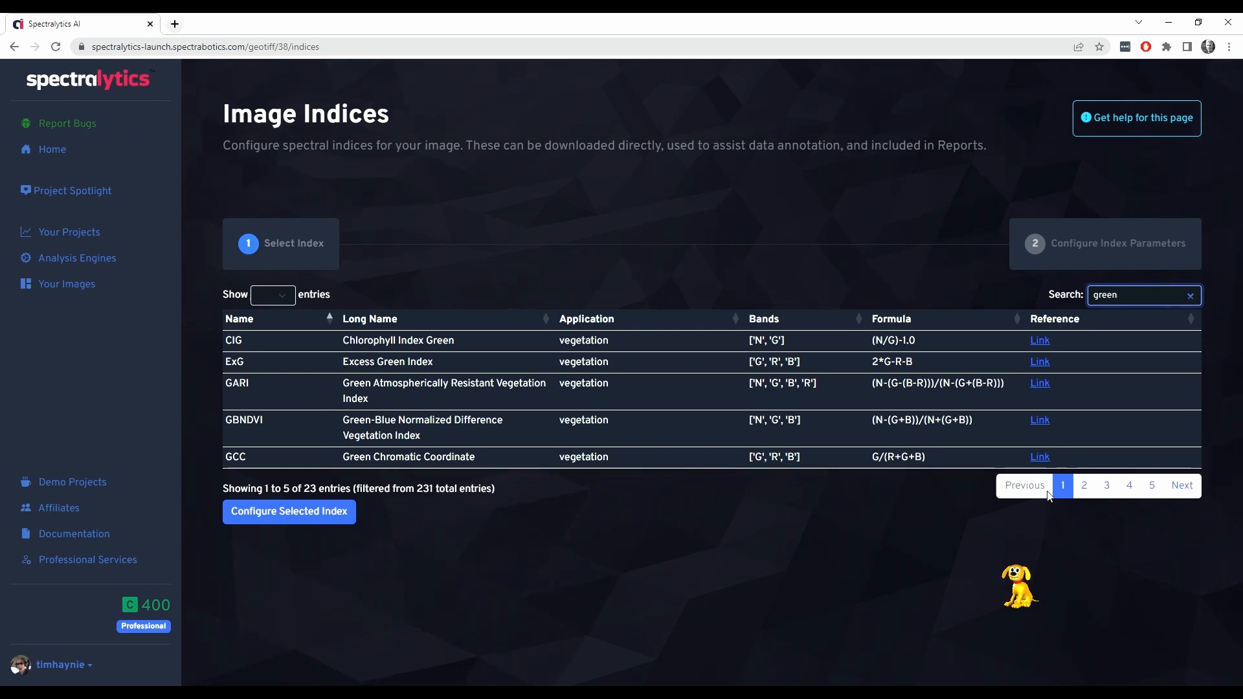
pyautogui.click(1089, 487)
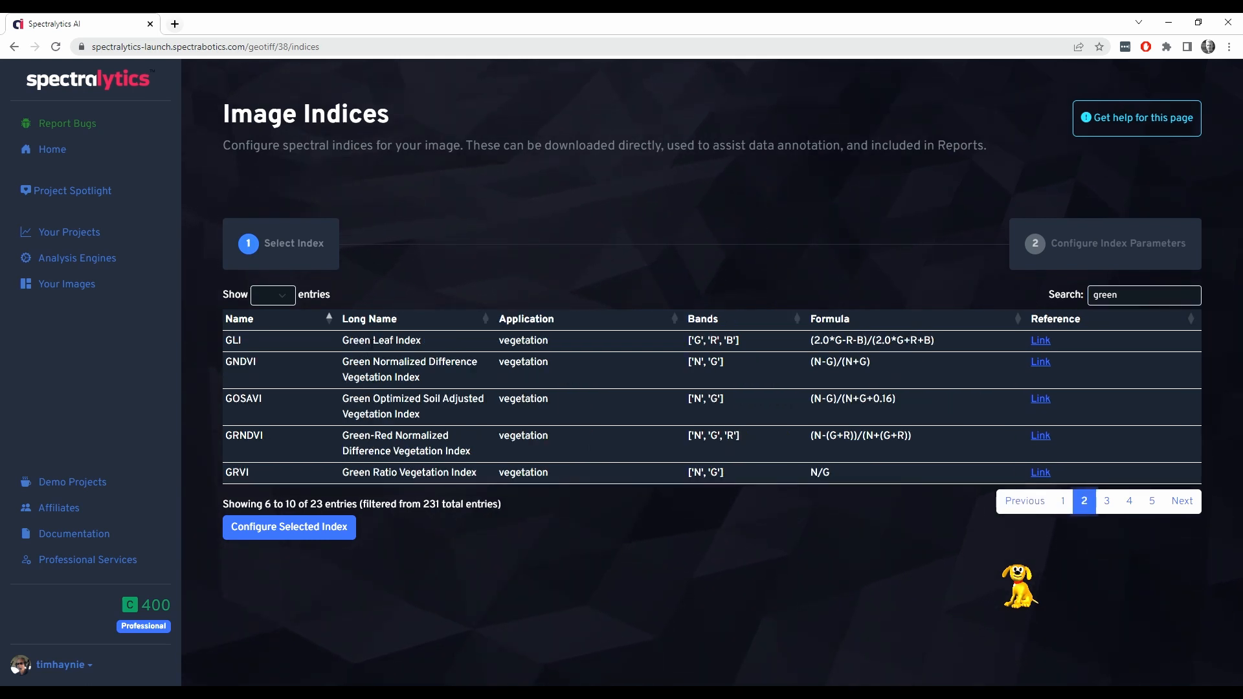
pyautogui.click(356, 346)
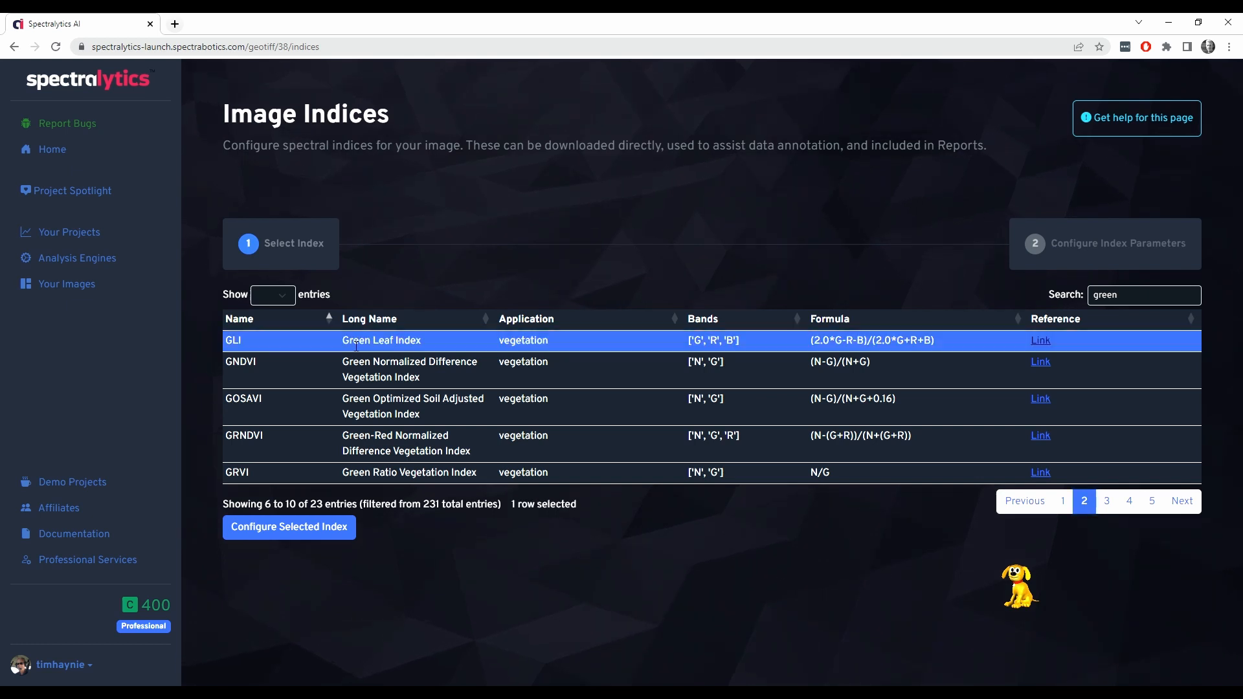
pyautogui.click(325, 527)
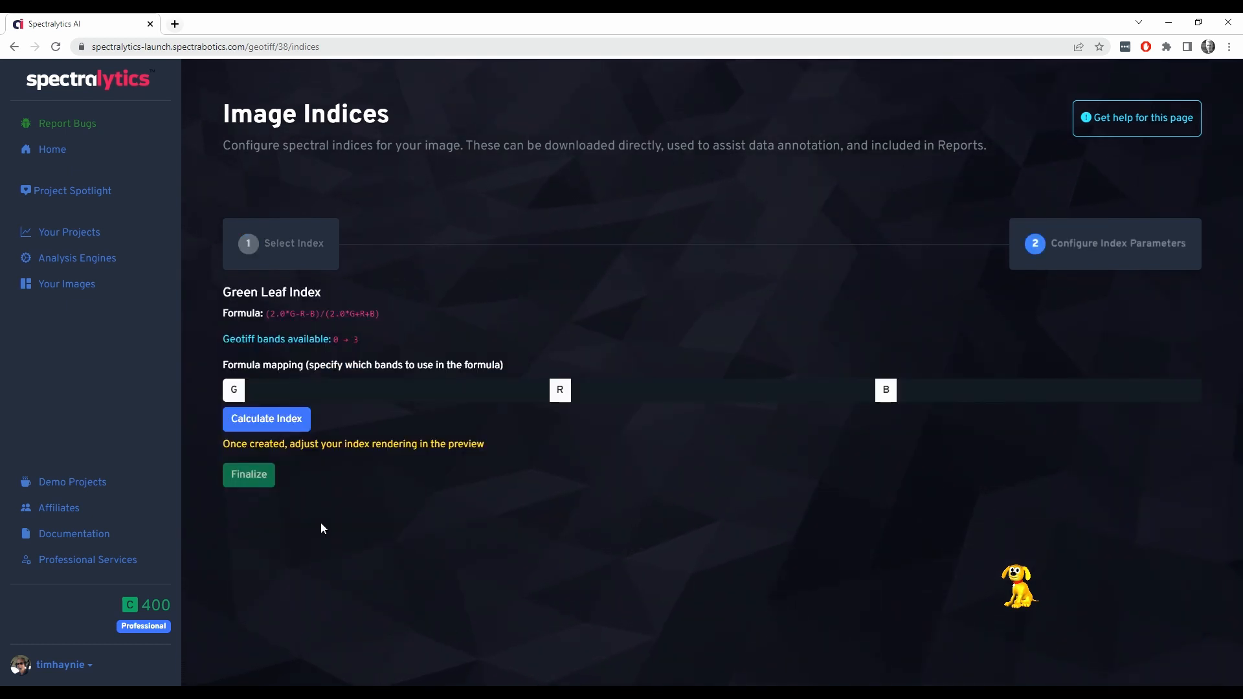
# Map the formula bands as G to 1, R to 0 and B to 2, and calculate the index
pyautogui.click(279, 396)
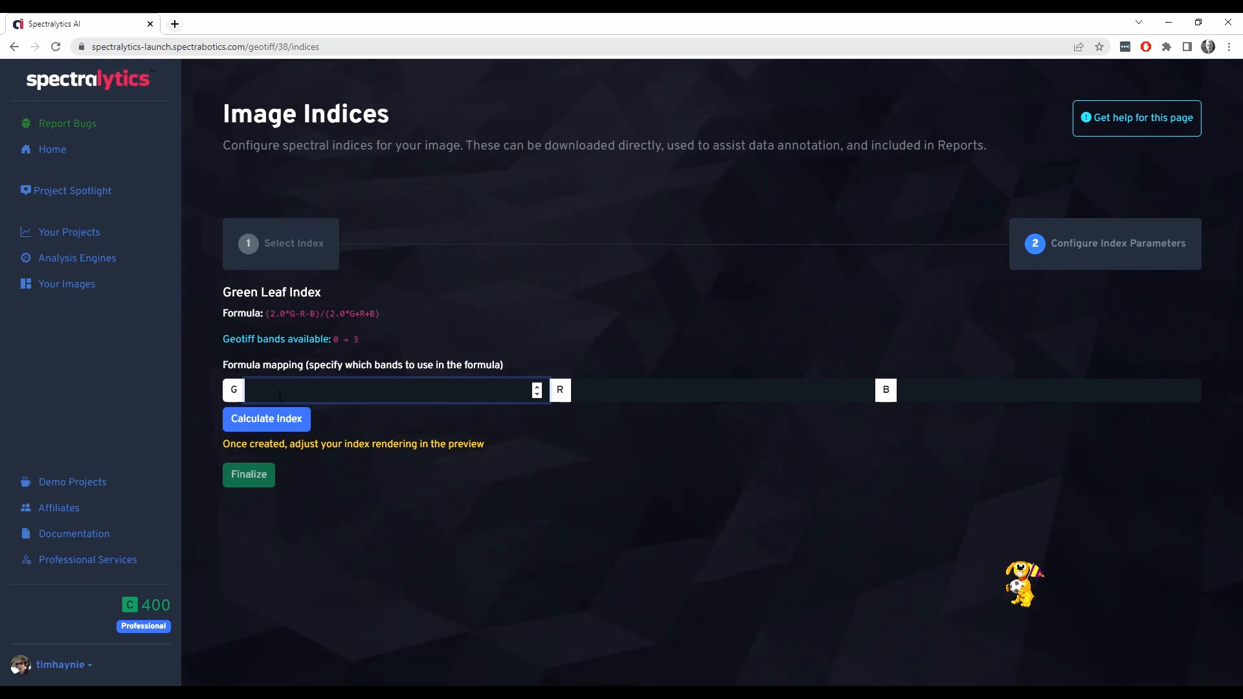
pyautogui.write('1')
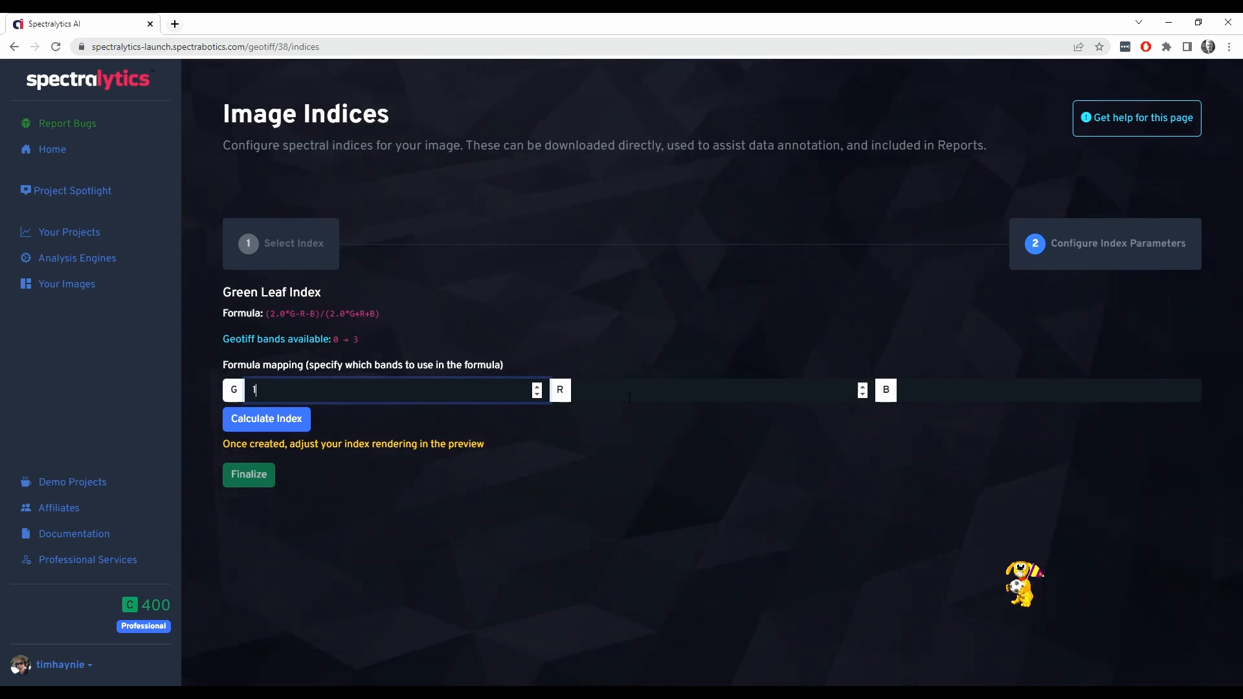
pyautogui.click(629, 398)
pyautogui.write('0')
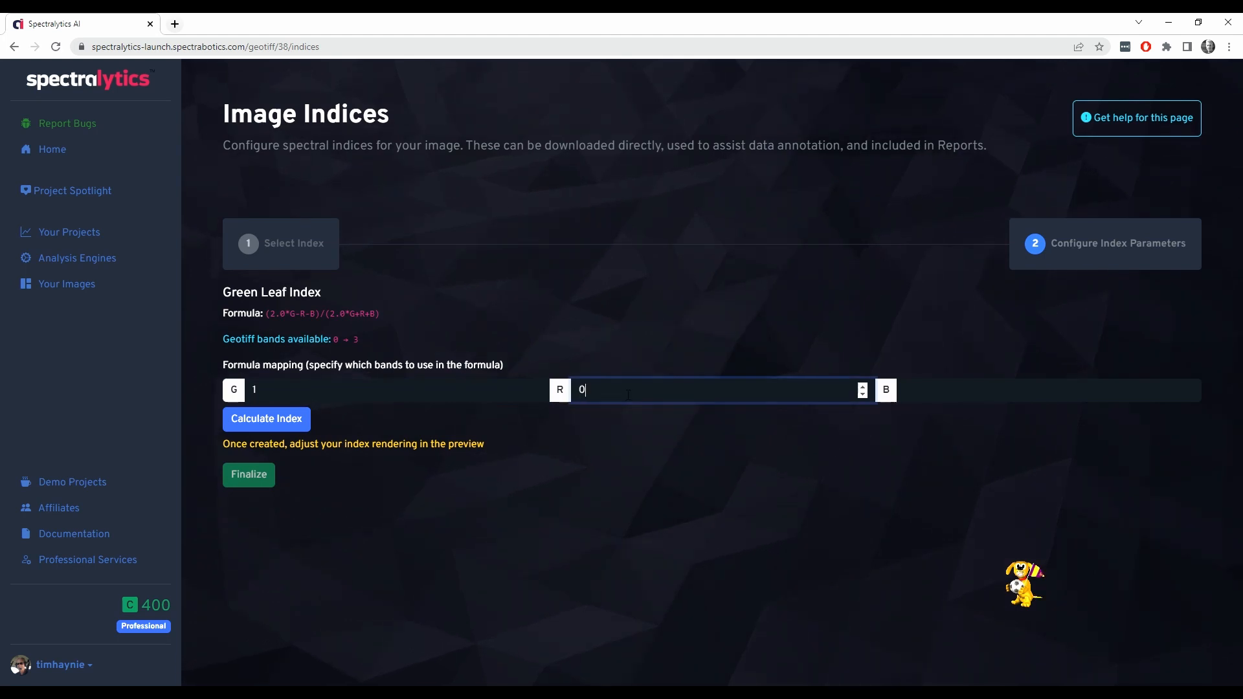
pyautogui.click(923, 396)
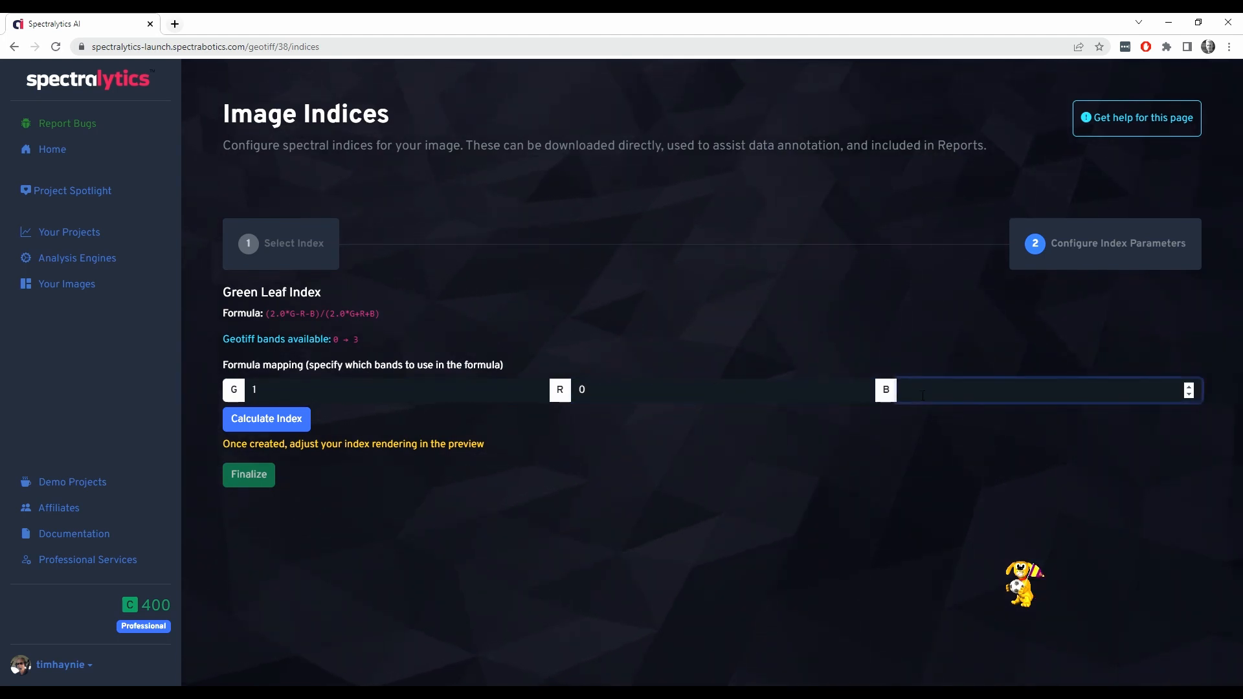
pyautogui.write('2')
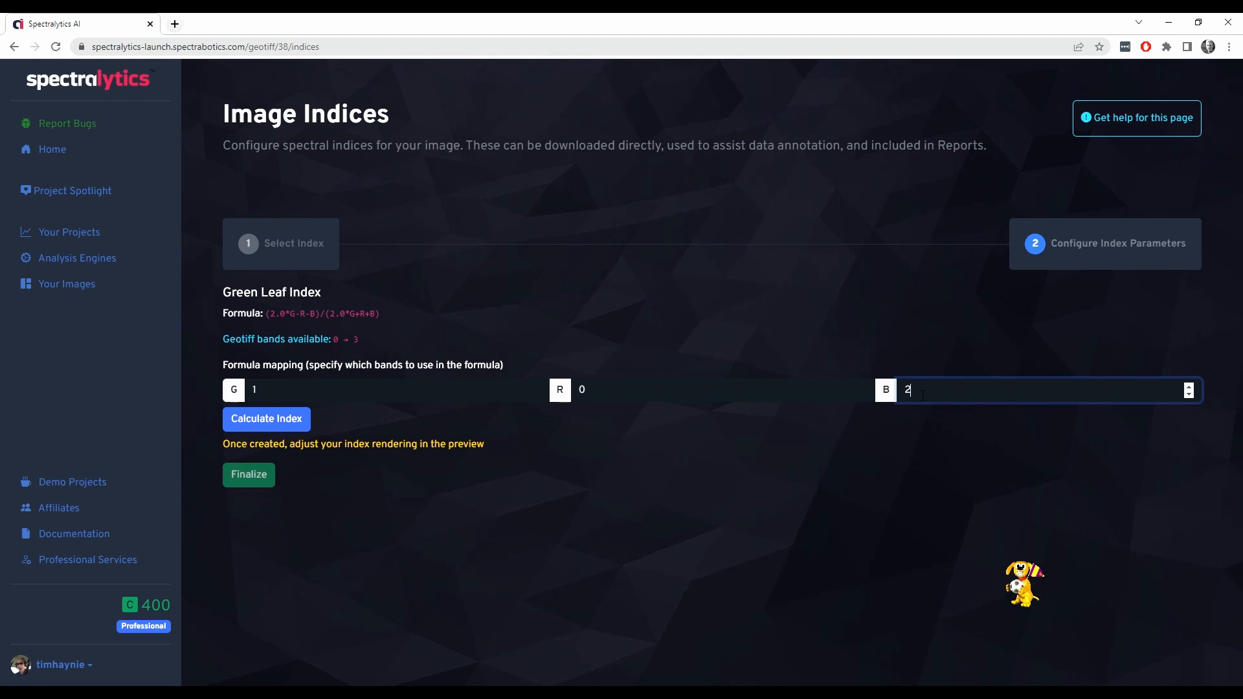
pyautogui.click(251, 425)
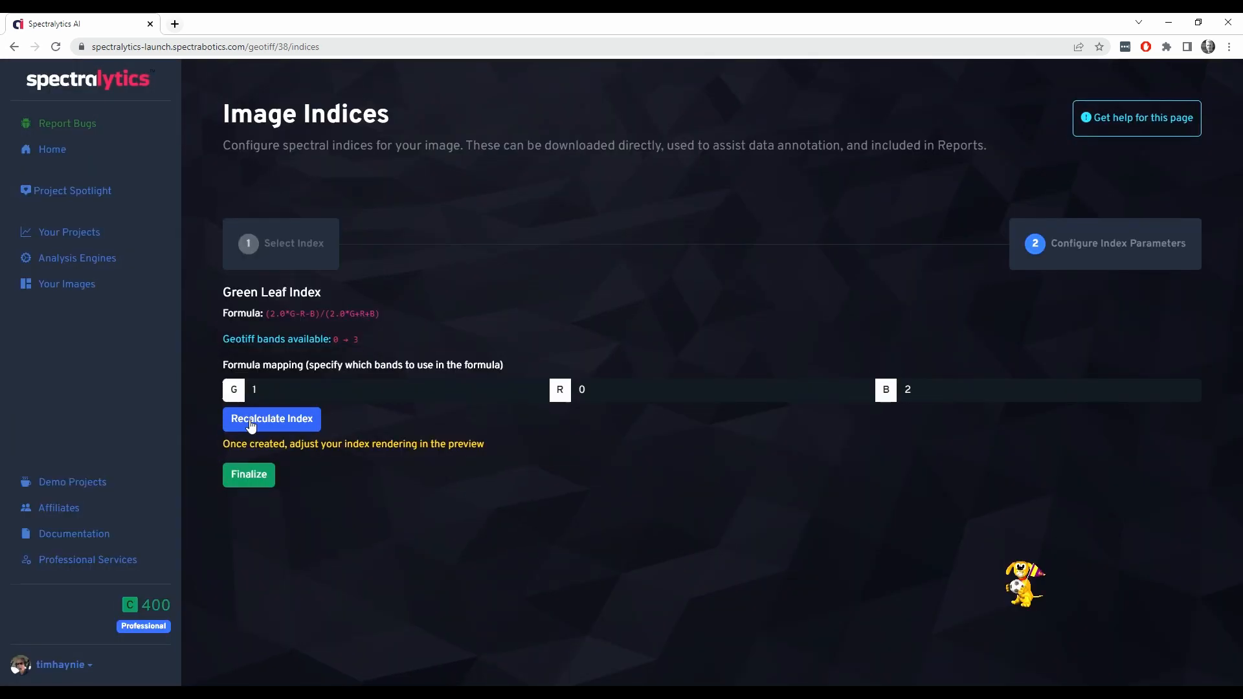
# Set the index preview's colormap to Rainbow
pyautogui.scroll(-4, 931, 516)
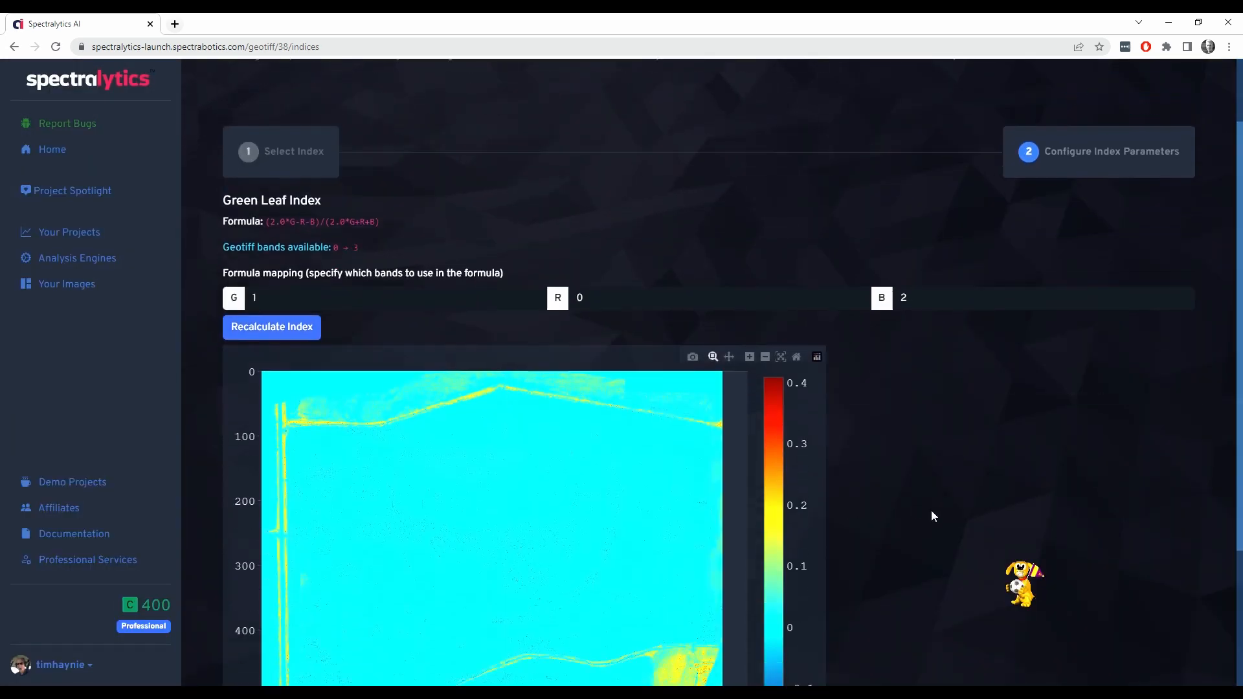
pyautogui.scroll(-1, 931, 511)
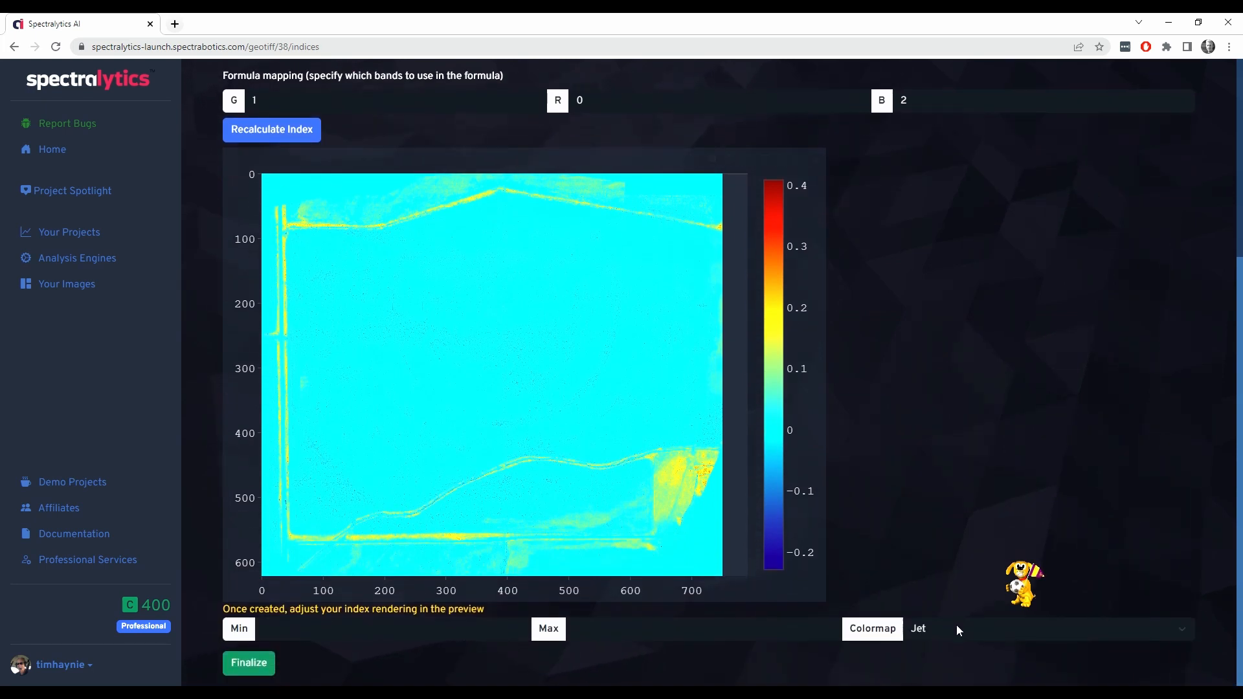
pyautogui.click(1183, 630)
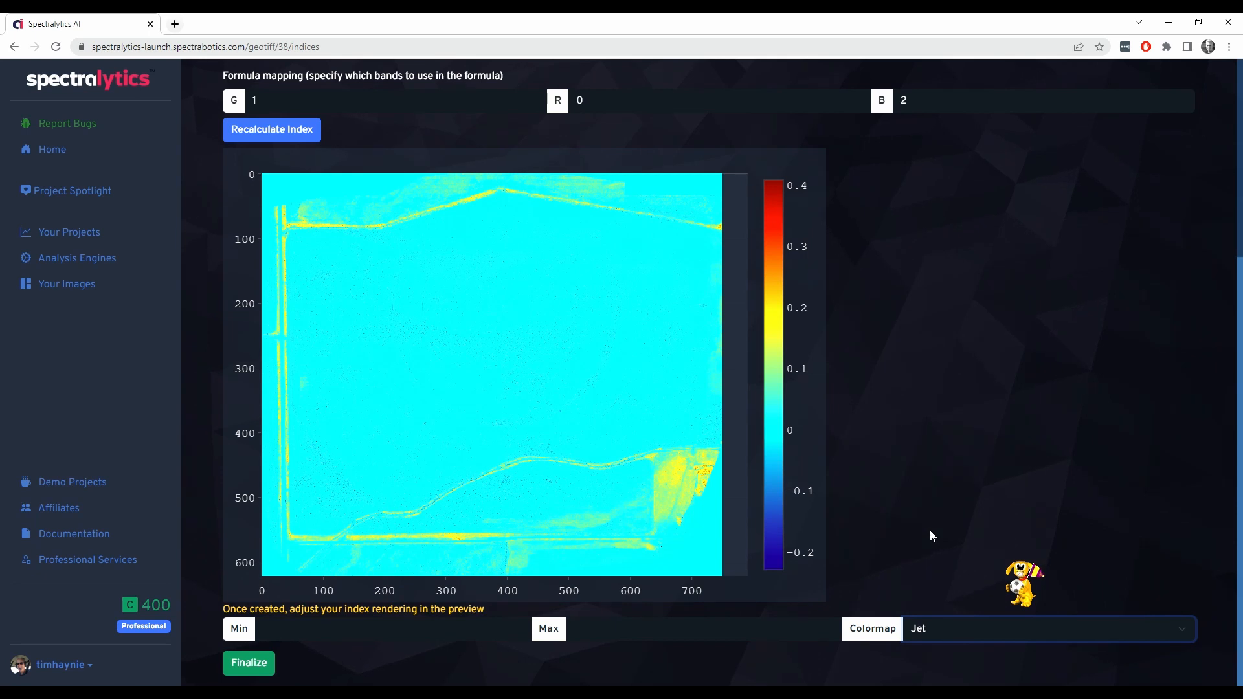
pyautogui.press('Down')
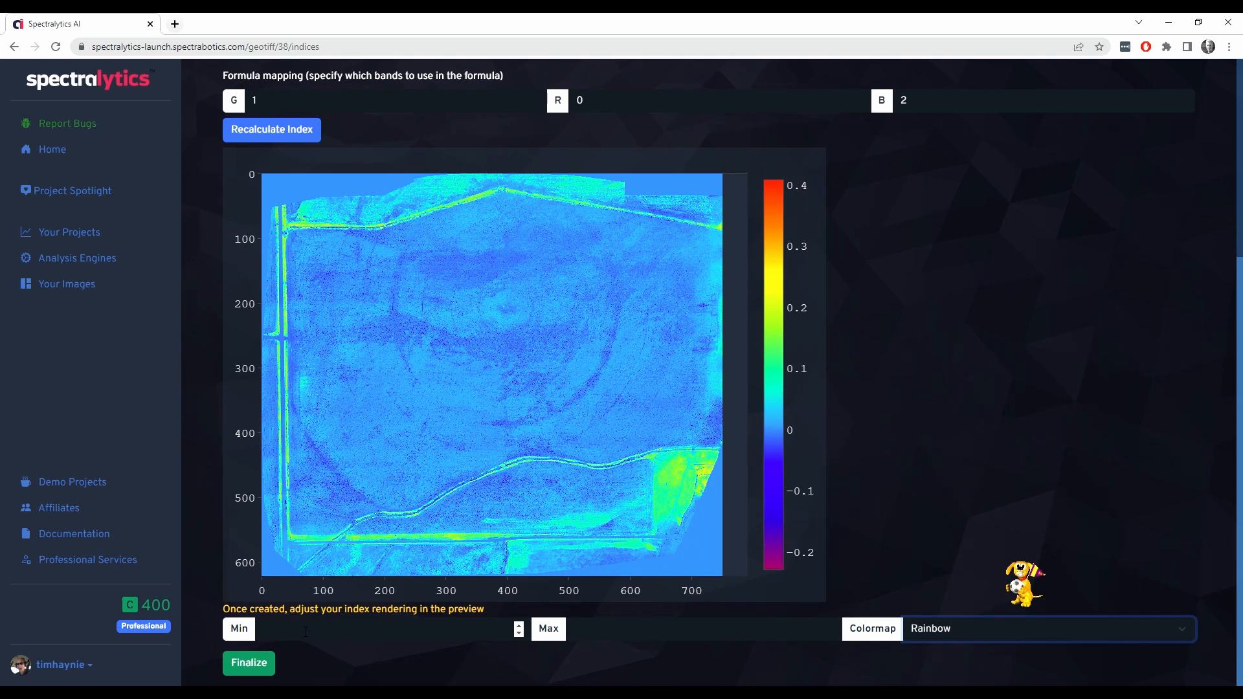
# Set the index rendering range to a minimum of -.1 and a maximum of .3, finalize it and review the spectral indices
pyautogui.click(306, 632)
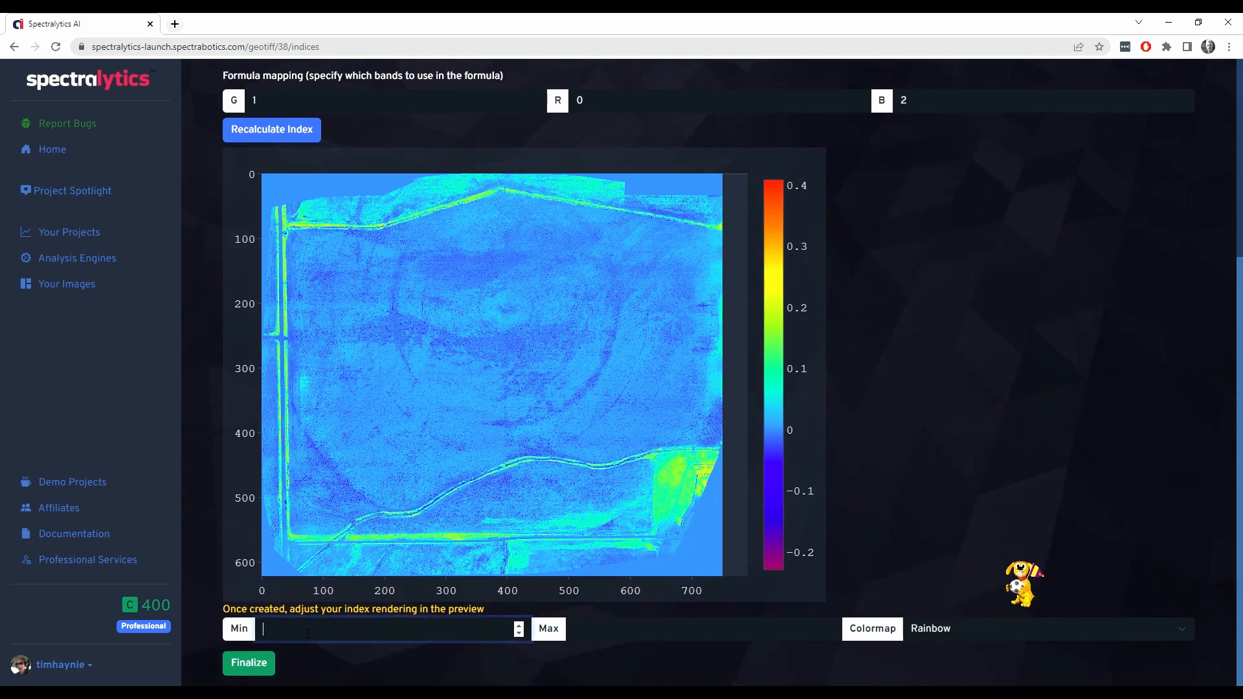
pyautogui.write('-.1')
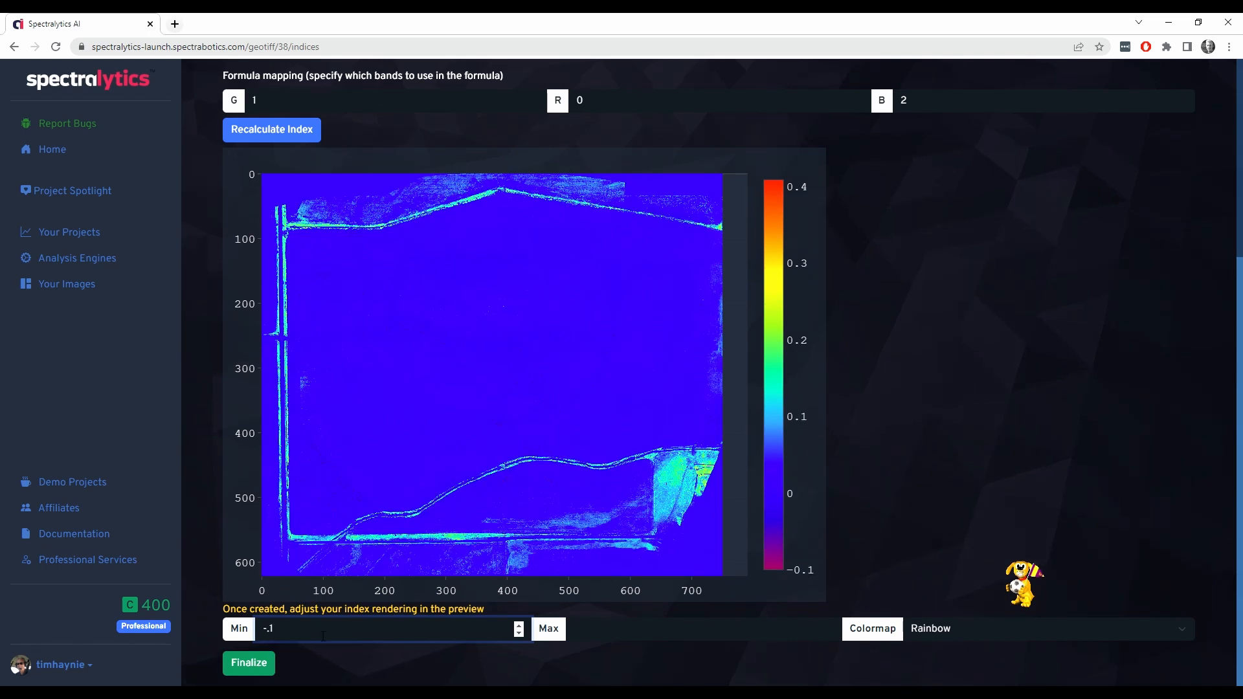
pyautogui.click(592, 634)
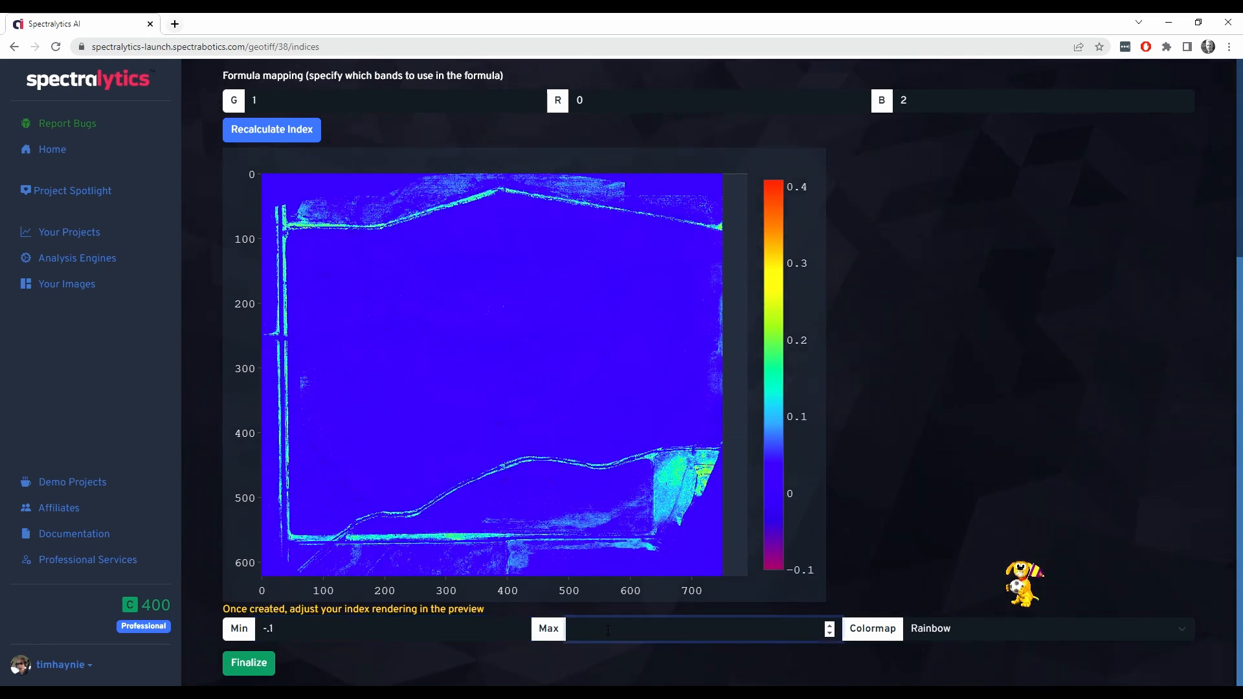
pyautogui.write('-')
pyautogui.write('.')
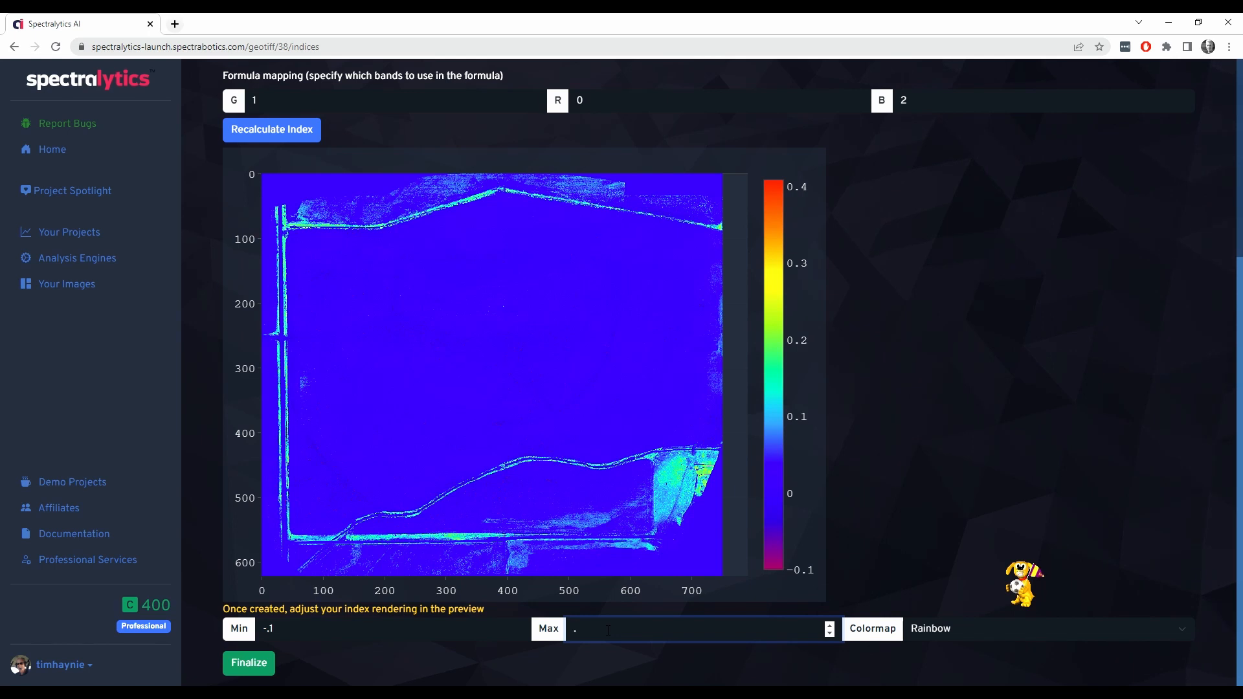
pyautogui.write('3')
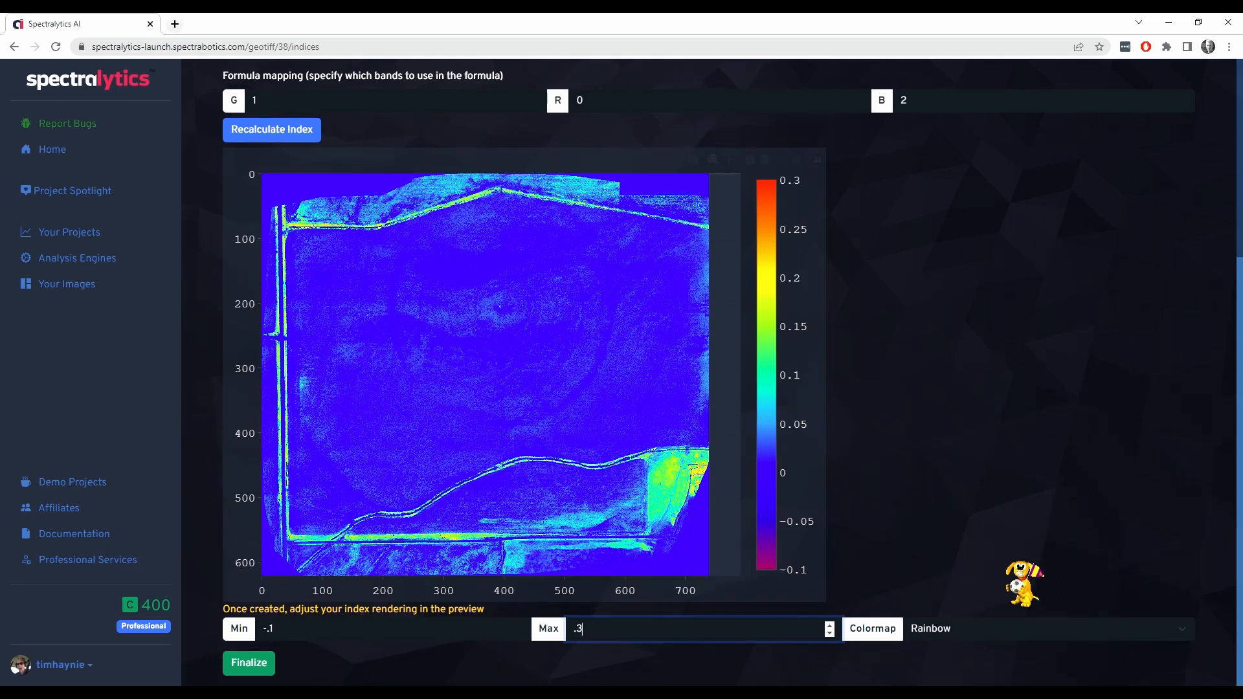
pyautogui.click(253, 672)
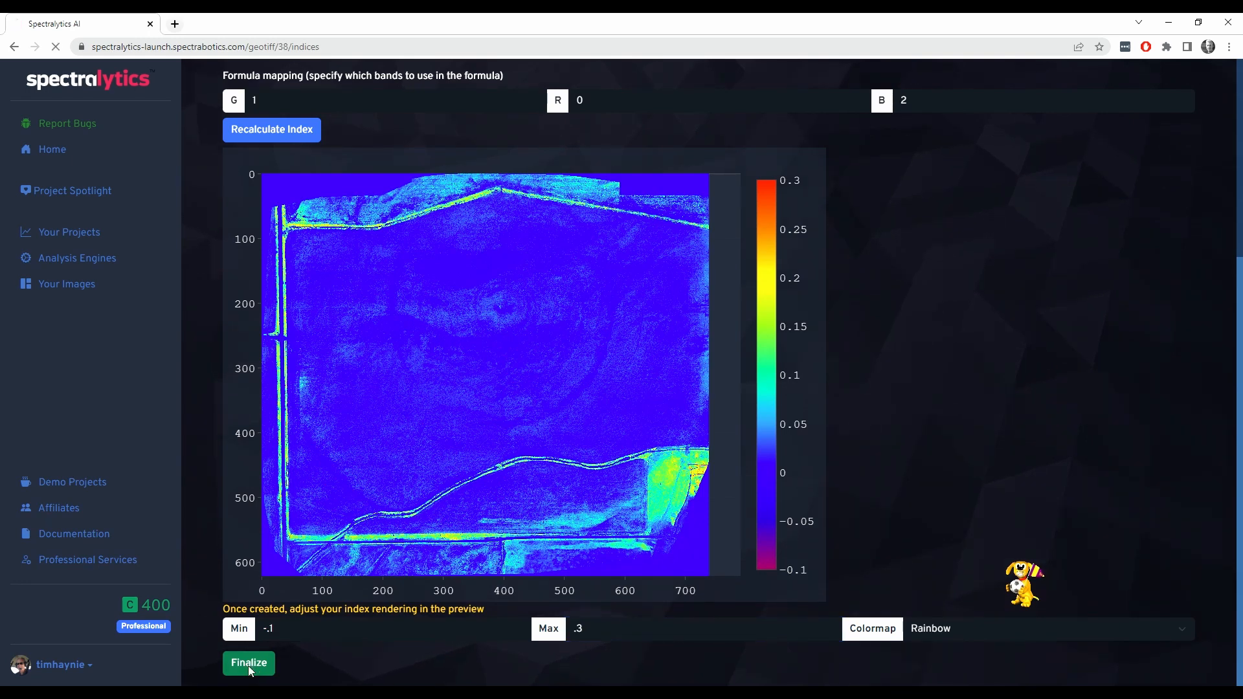
pyautogui.scroll(-3, 490, 581)
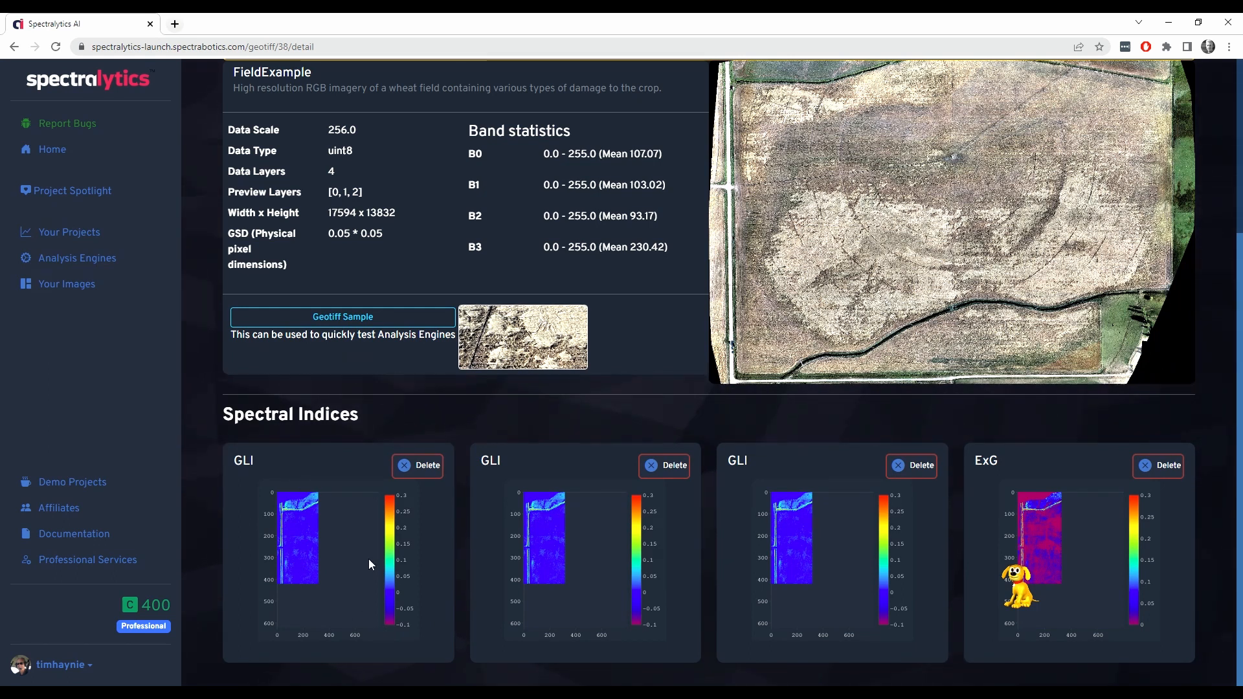
pyautogui.scroll(3, 369, 561)
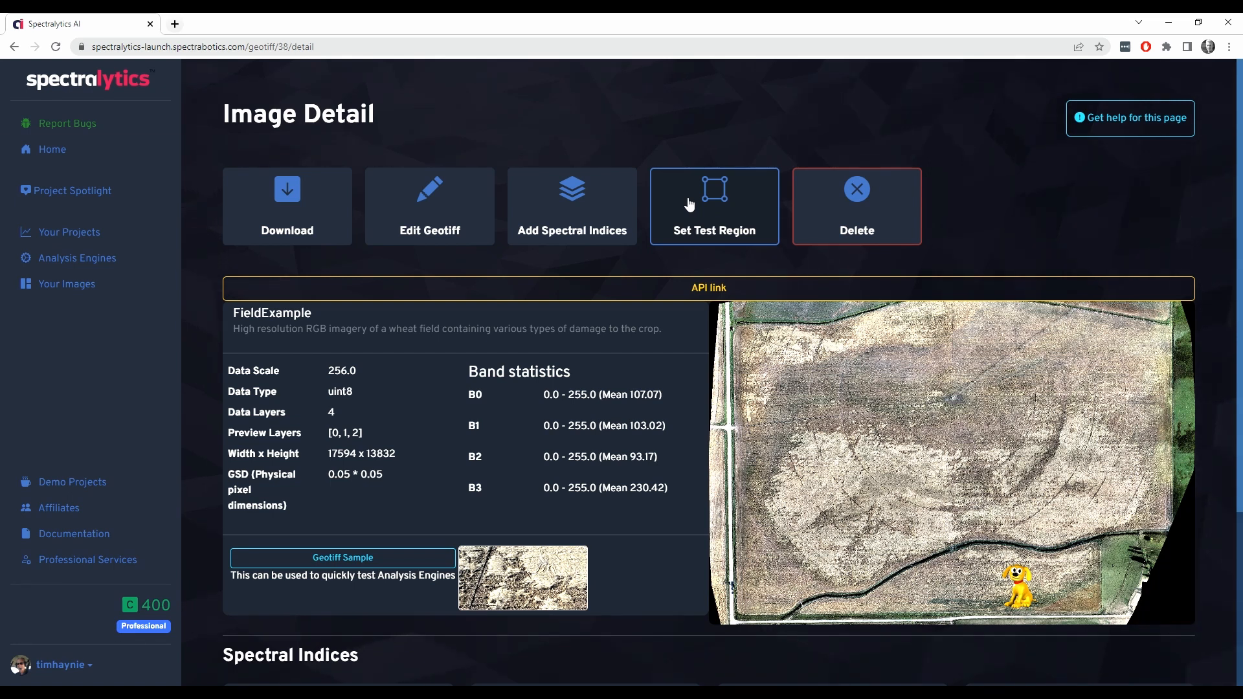
# Set a test region with a small box at the upper edge of the large pale damaged patch and create the sample
pyautogui.click(690, 206)
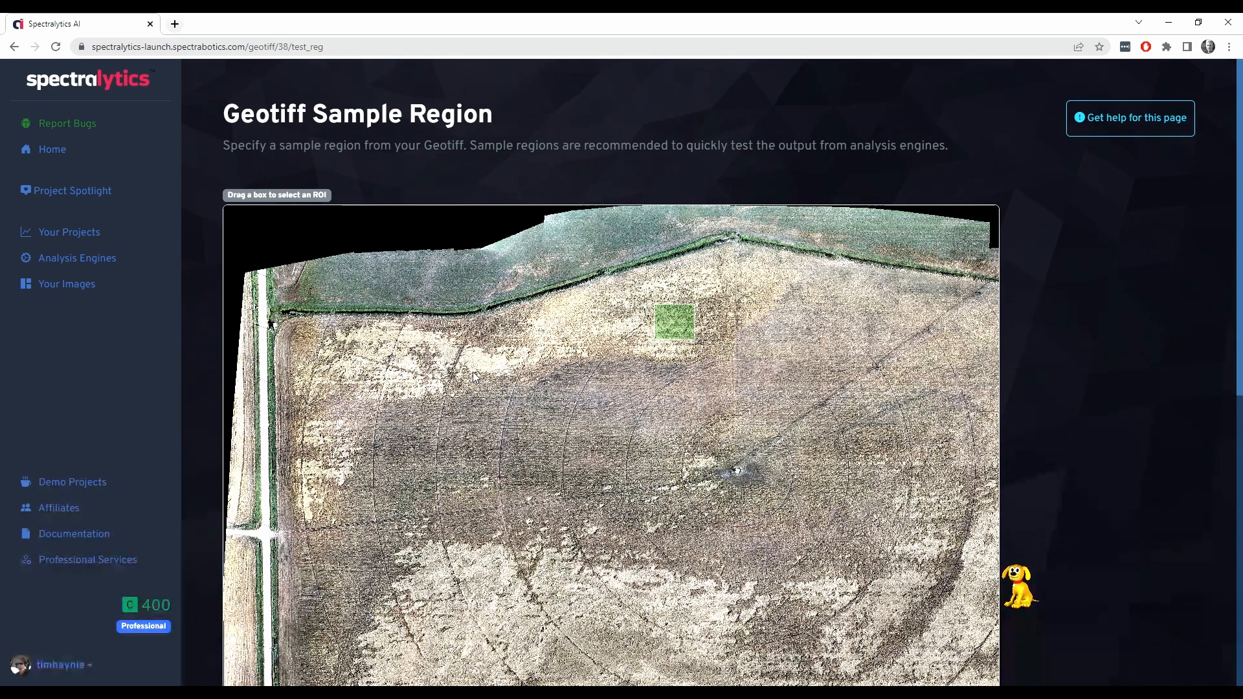
pyautogui.moveTo(473, 376); pyautogui.dragTo(503, 401)
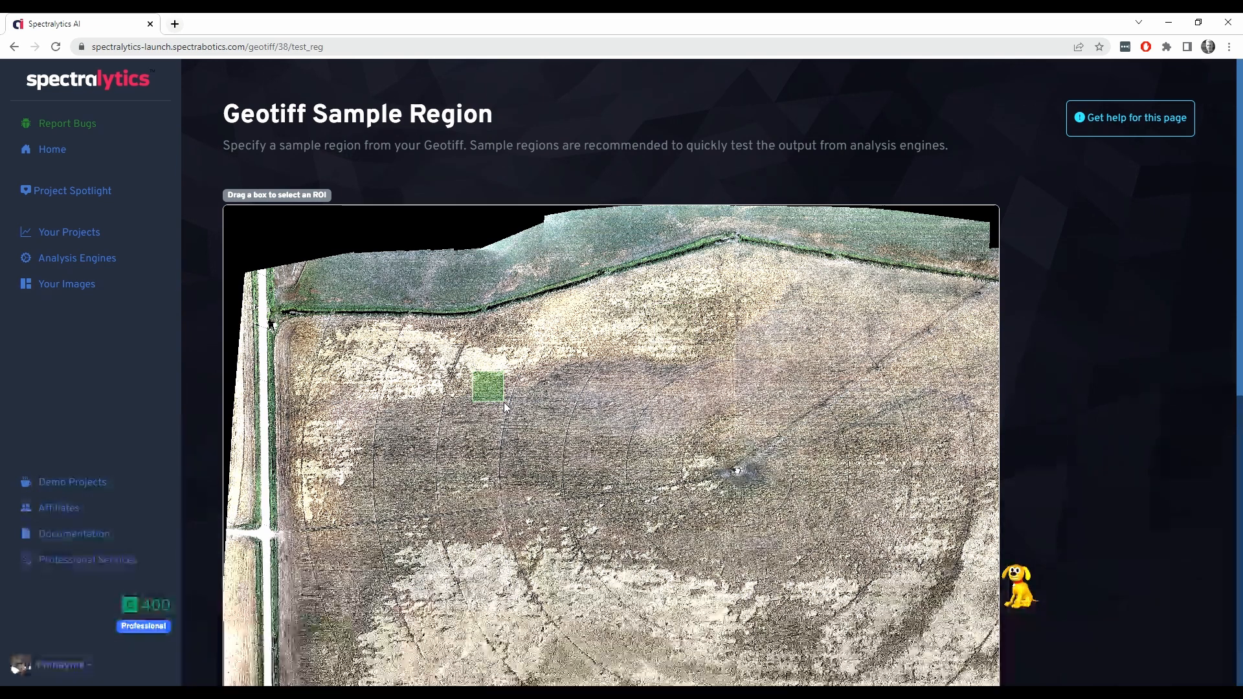
pyautogui.moveTo(631, 297); pyautogui.dragTo(665, 332)
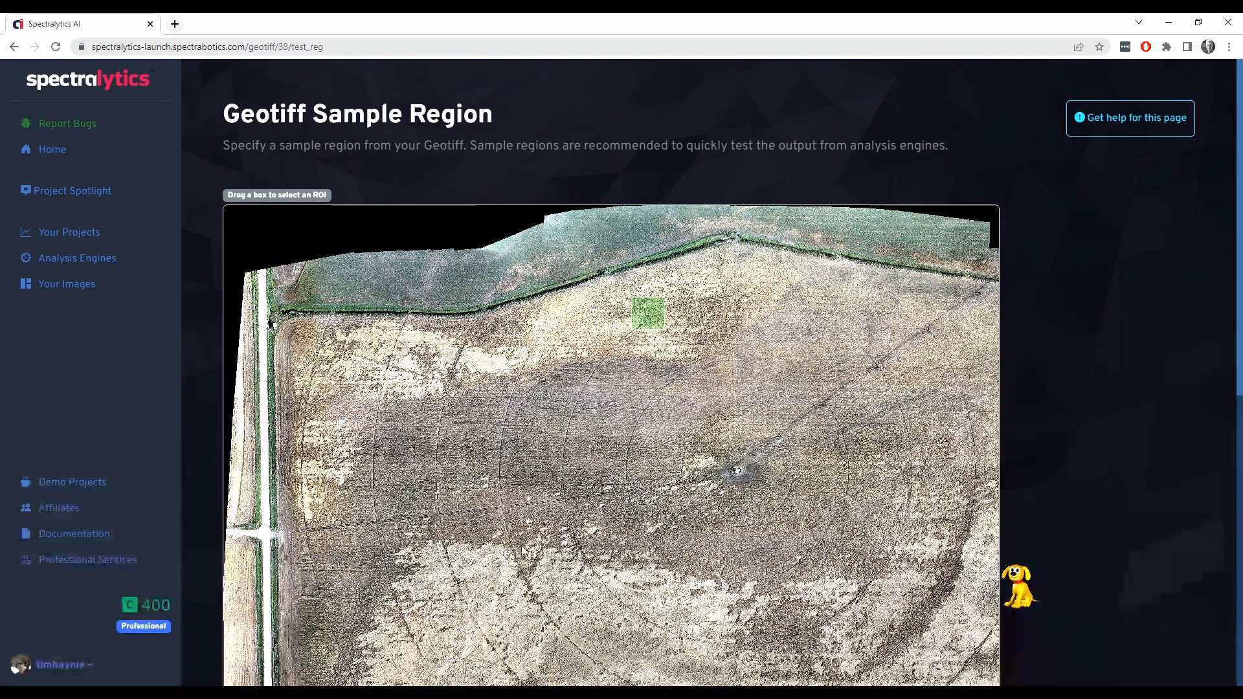
pyautogui.moveTo(520, 534); pyautogui.dragTo(573, 573)
pyautogui.scroll(-7, 612, 553)
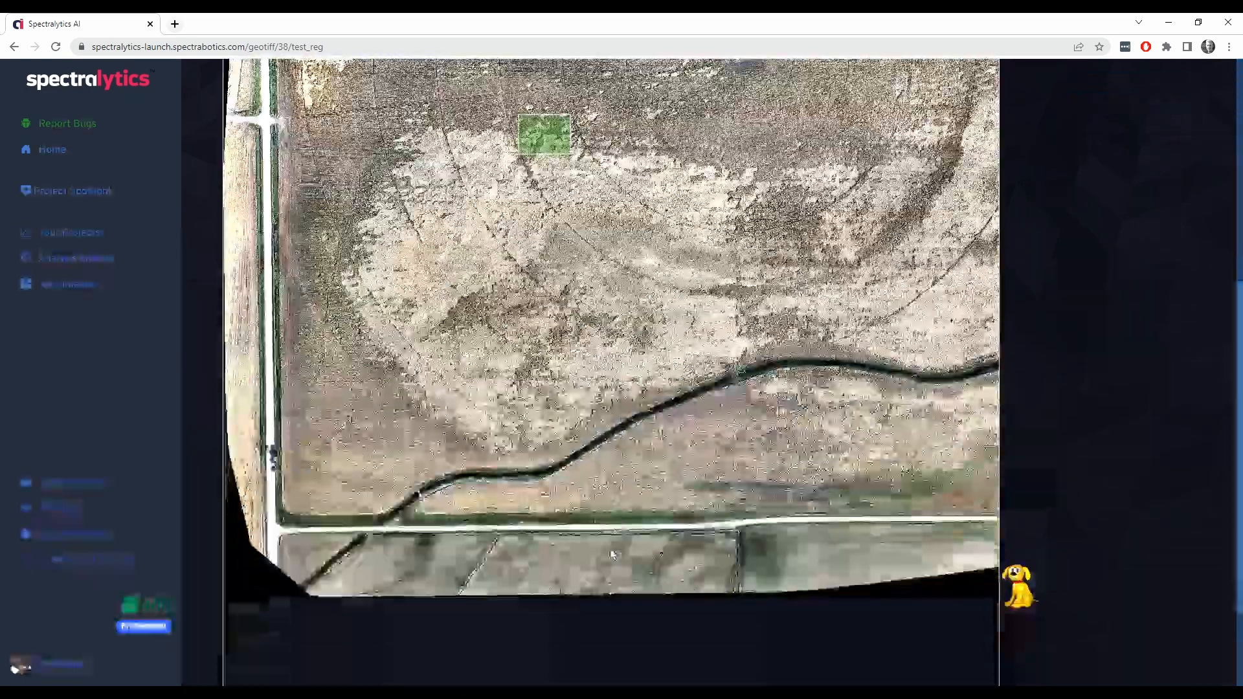
pyautogui.scroll(-2, 611, 554)
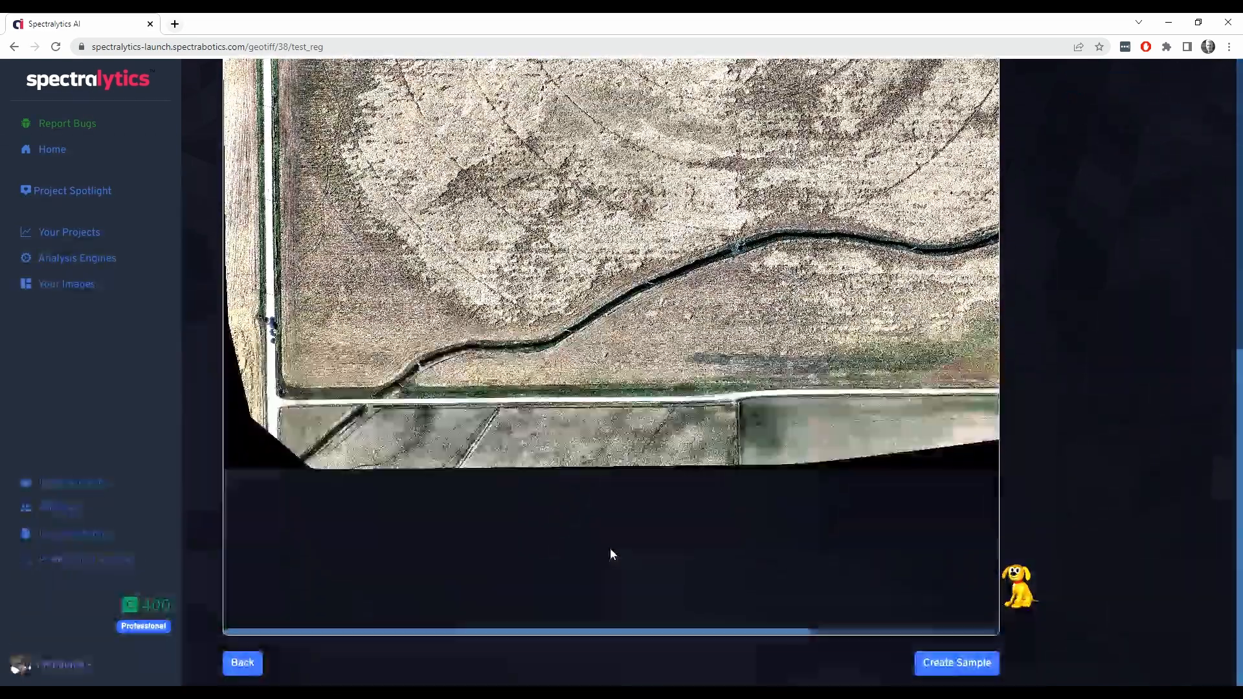
pyautogui.click(972, 668)
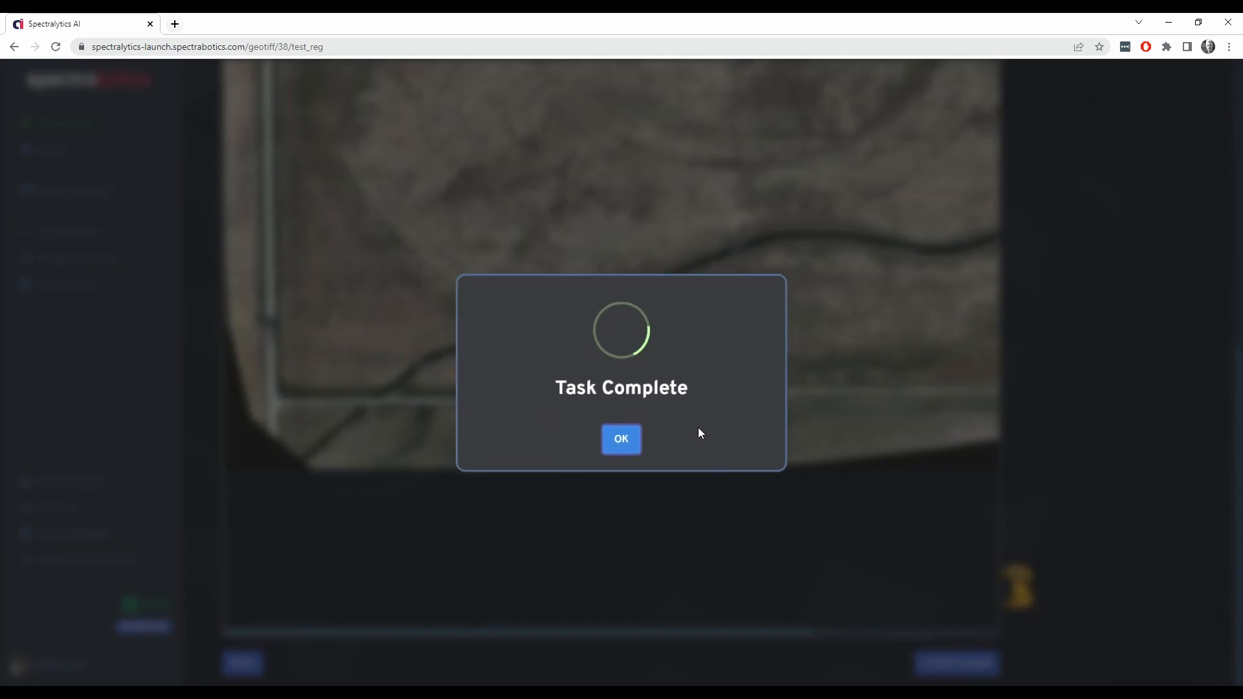
pyautogui.click(621, 441)
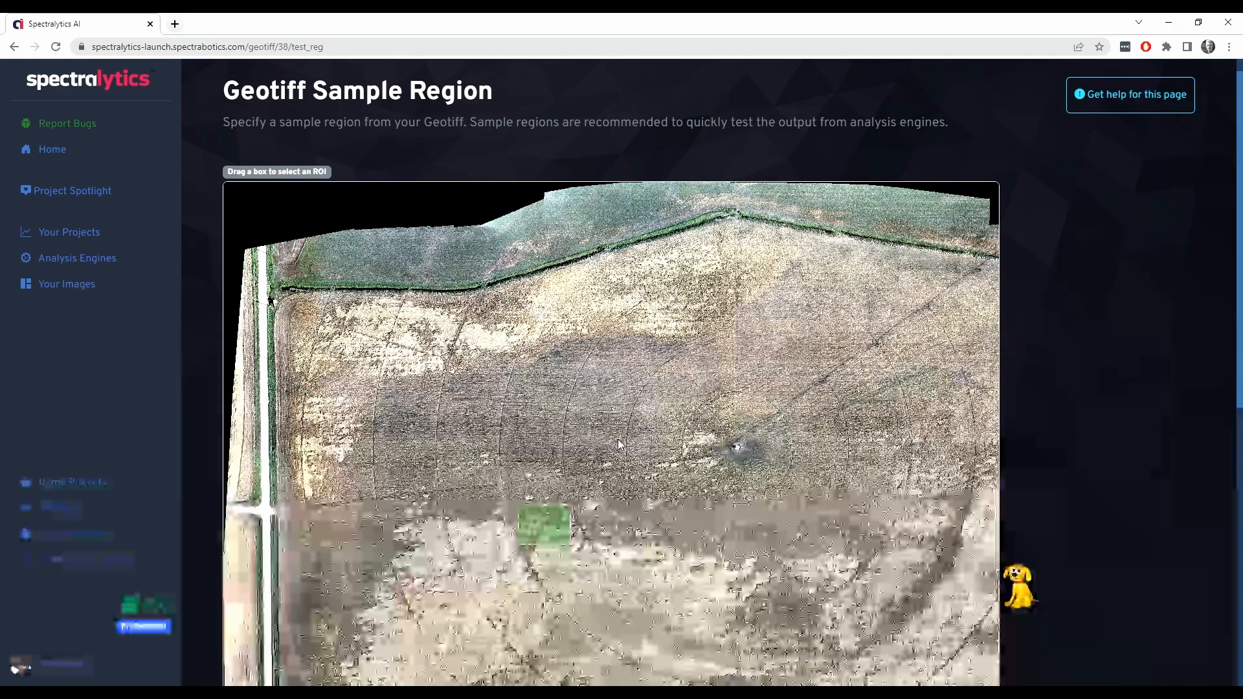
# Return to the FieldExample image details and review the Geotiff sample and spectral indices
pyautogui.scroll(-7, 617, 440)
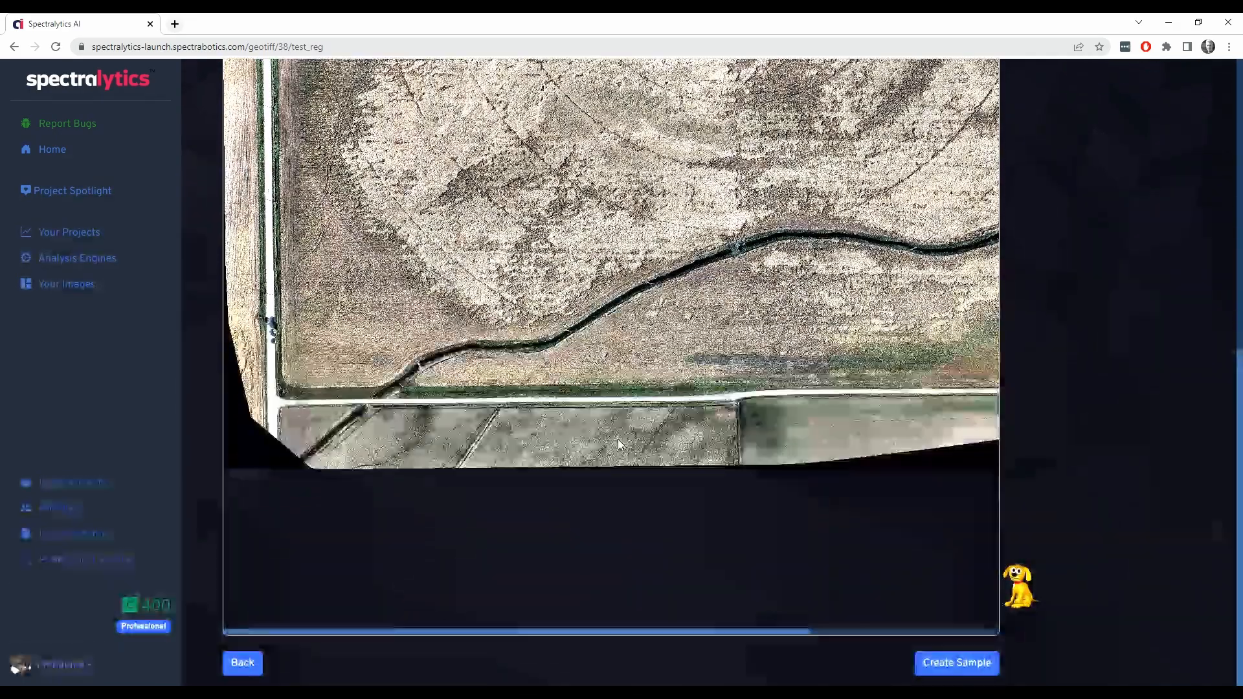
pyautogui.click(243, 664)
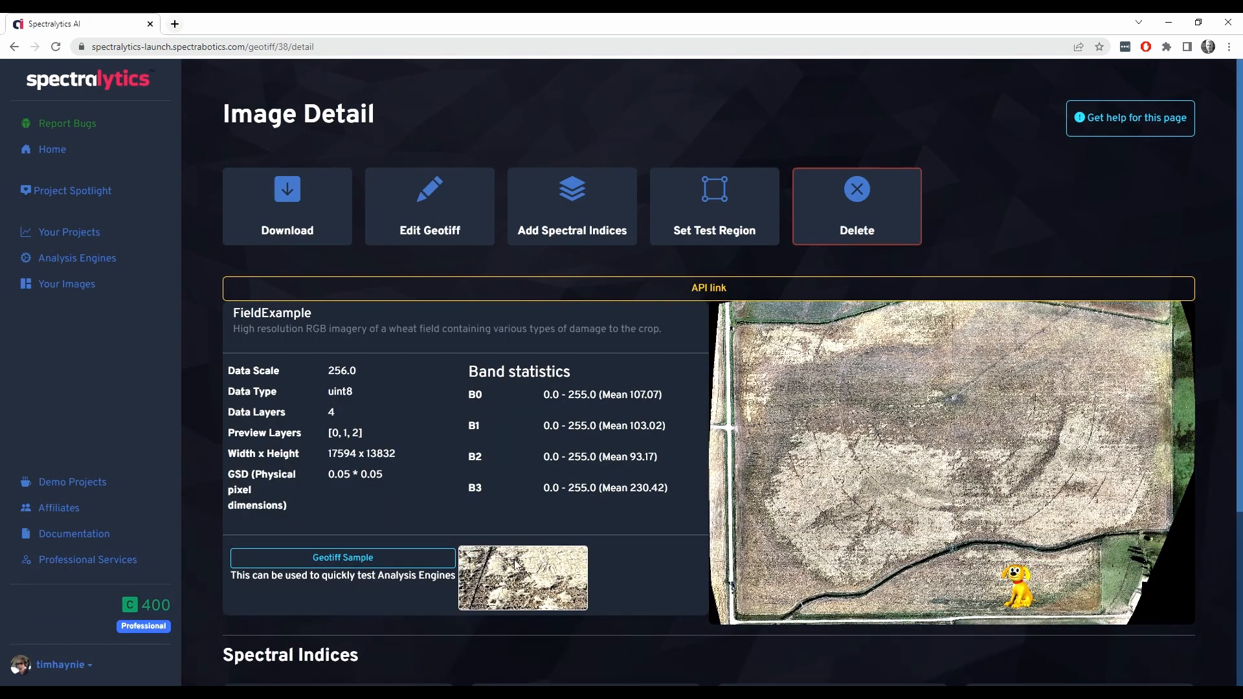
pyautogui.scroll(-2, 542, 580)
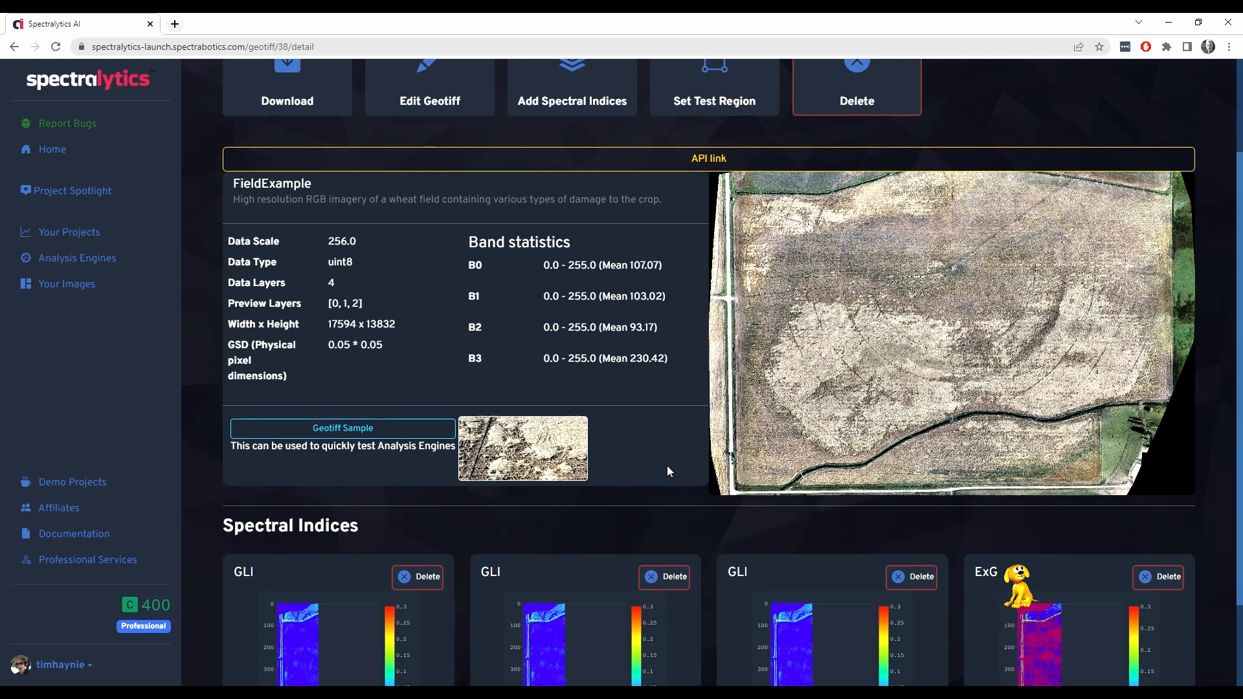
pyautogui.scroll(2, 668, 470)
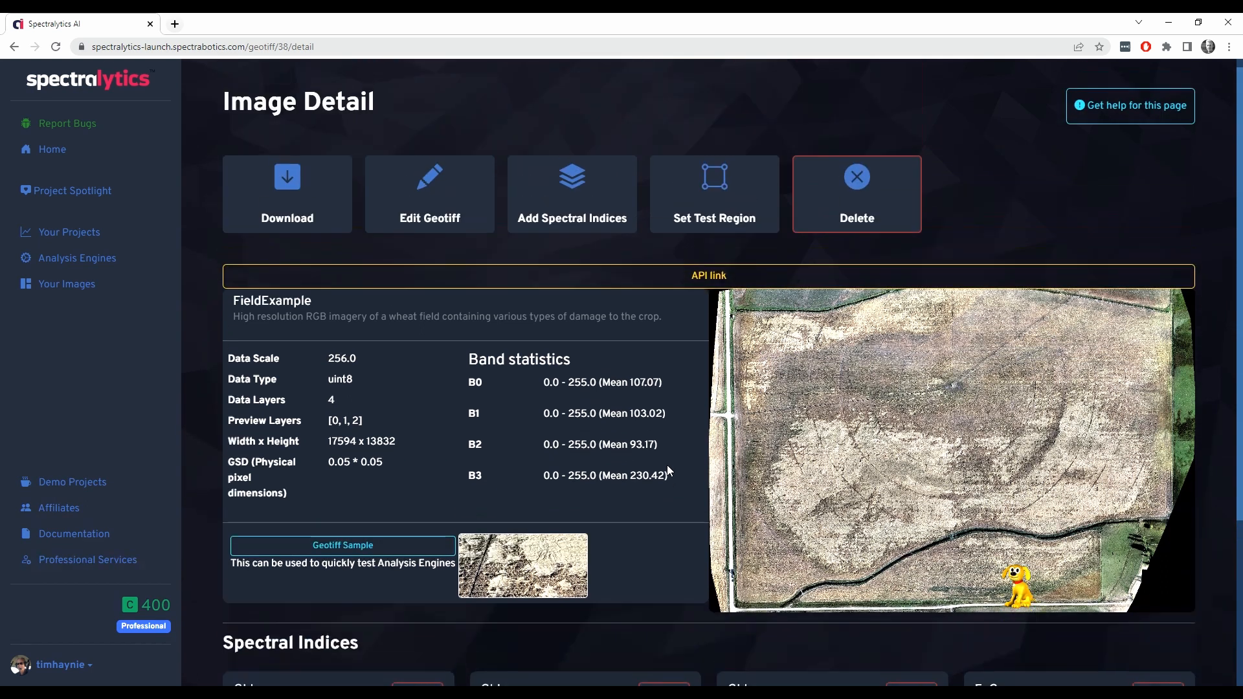